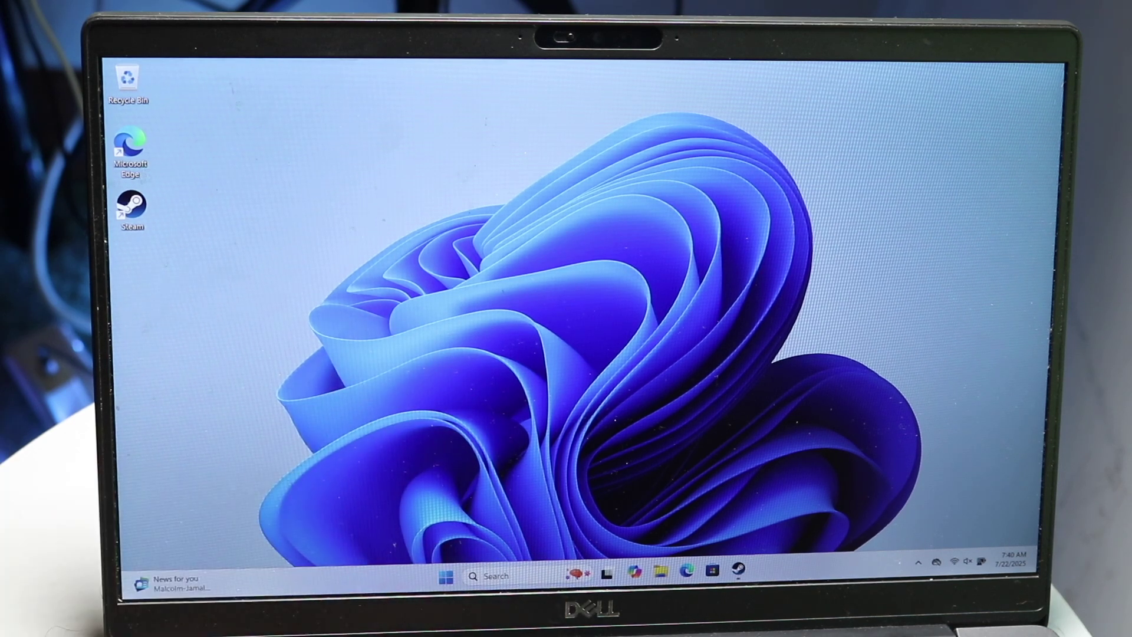
- Launch Settings from the Start pinned apps and go to the System › Display page
left_click(445, 577)
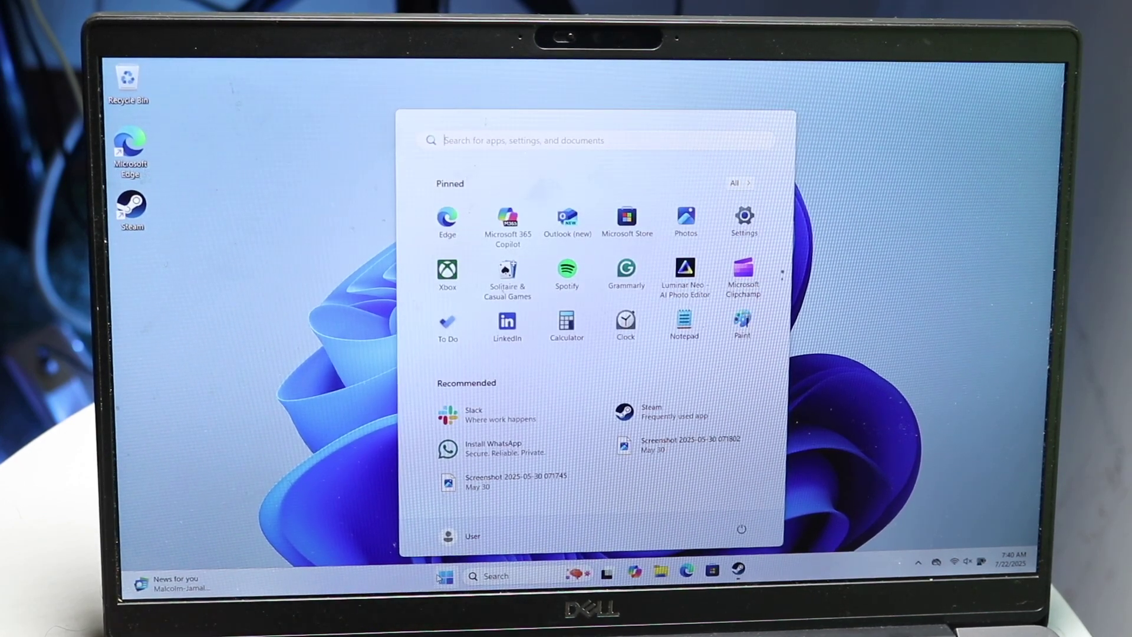
left_click(445, 576)
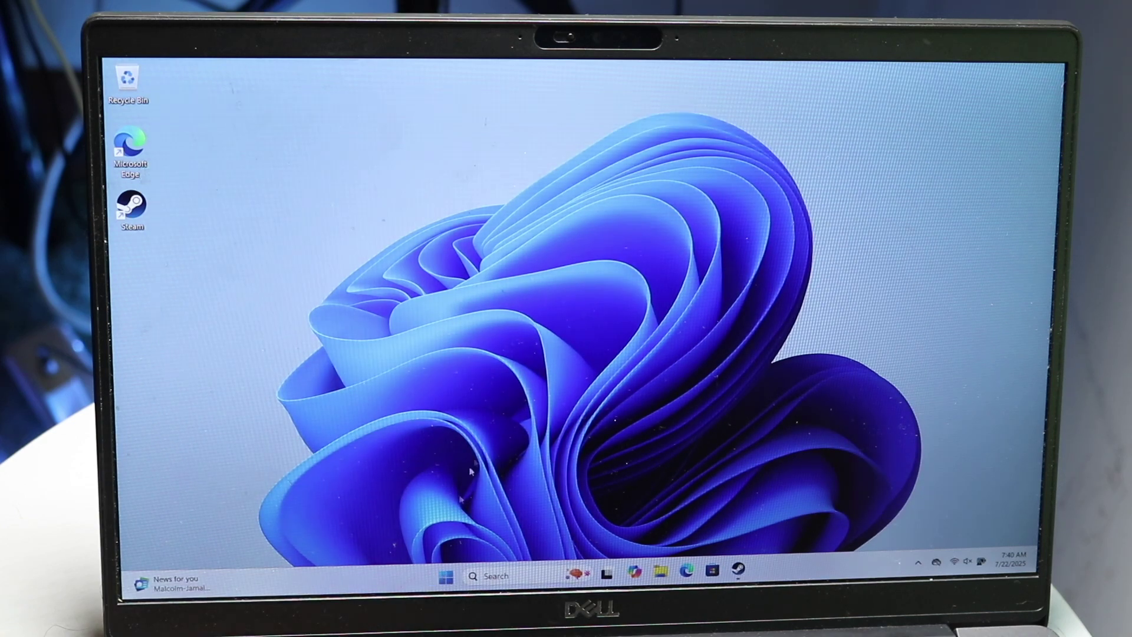
left_click(446, 576)
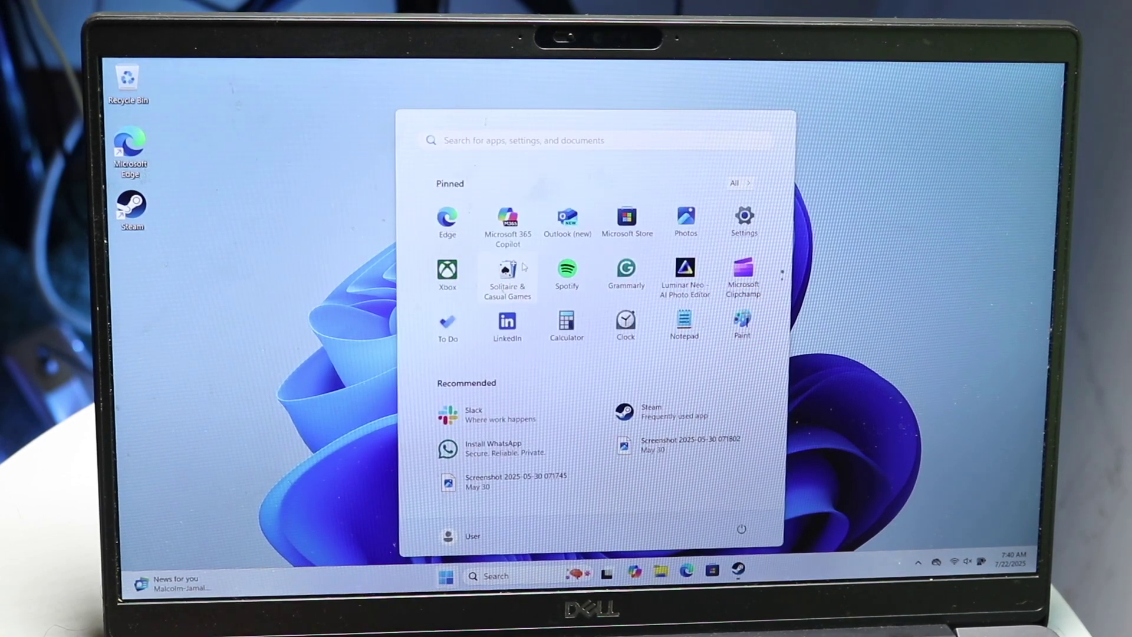
left_click(744, 216)
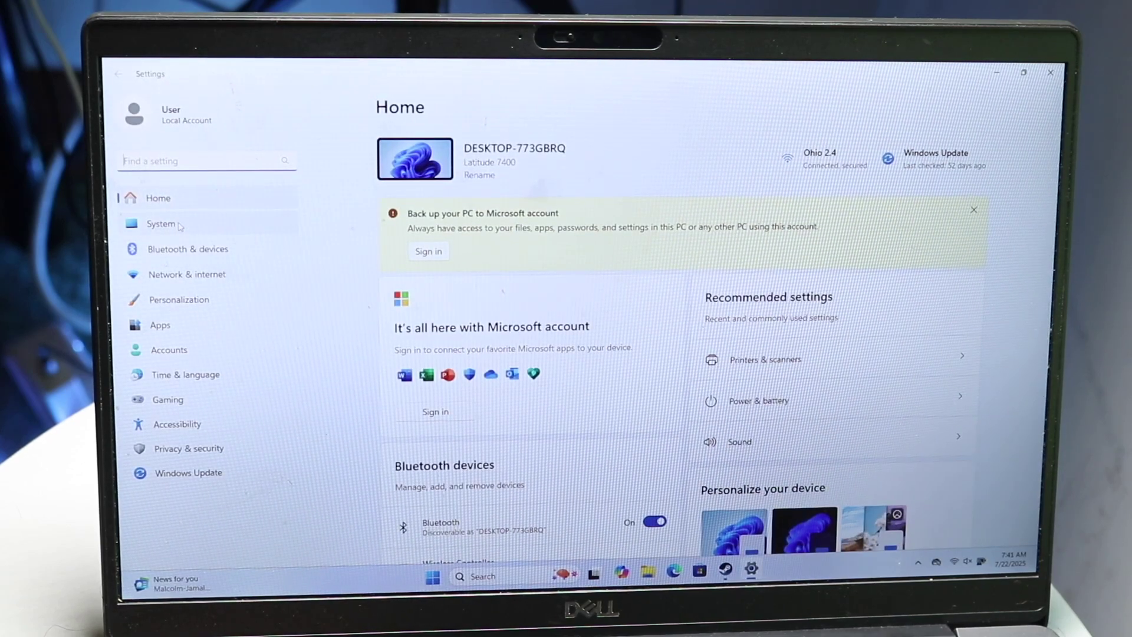
left_click(160, 224)
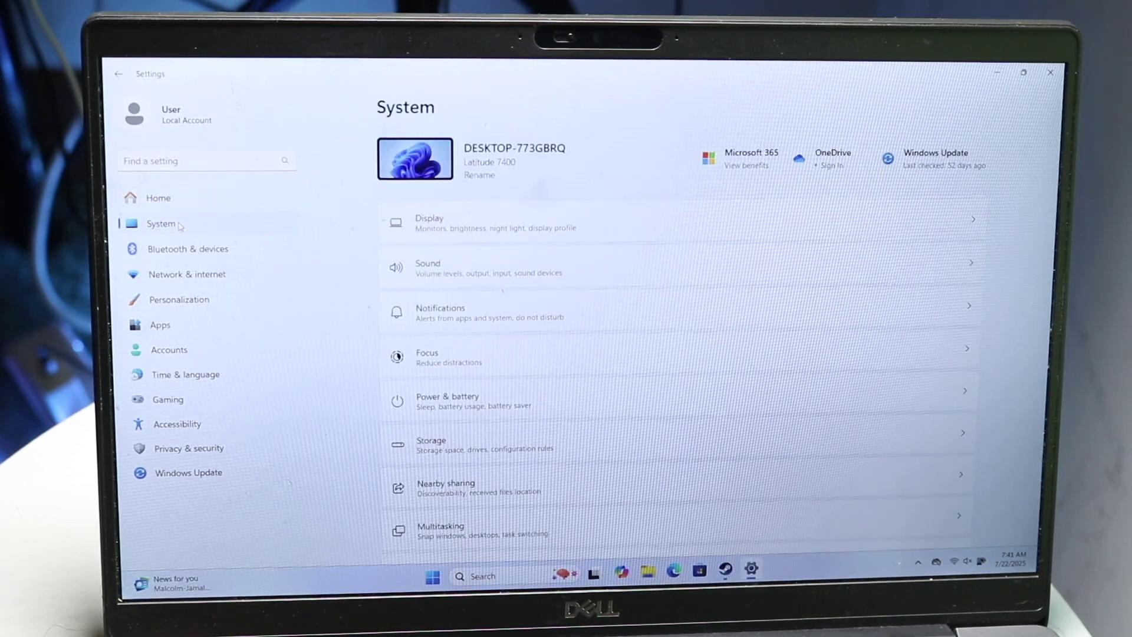
left_click(448, 221)
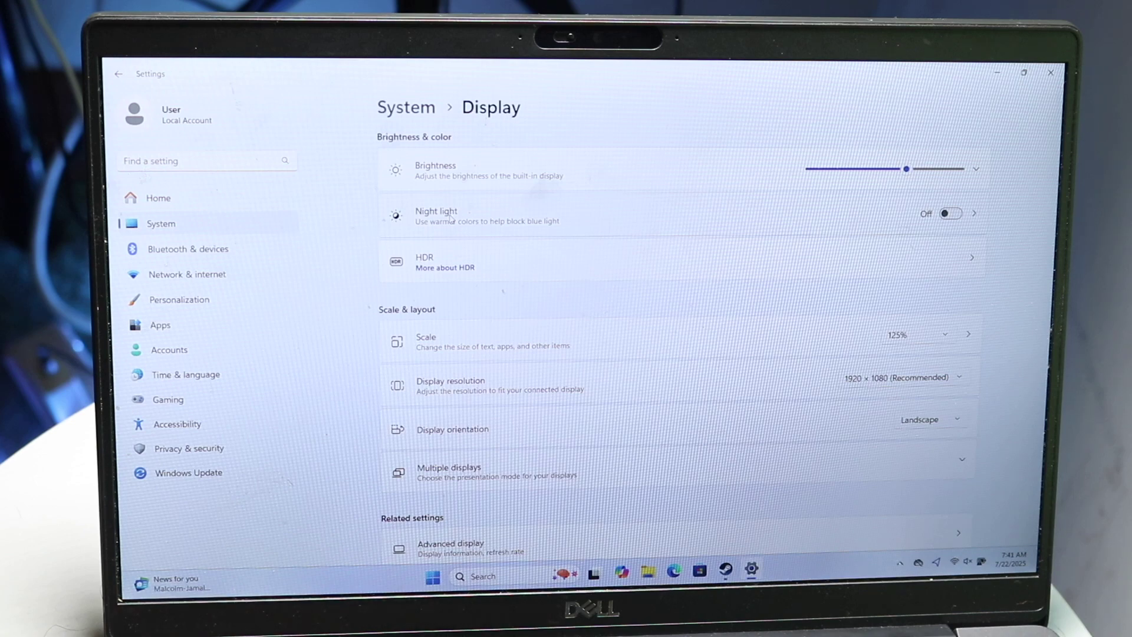
scroll(672, 354, "down", 3)
scroll(672, 353, "down", 3)
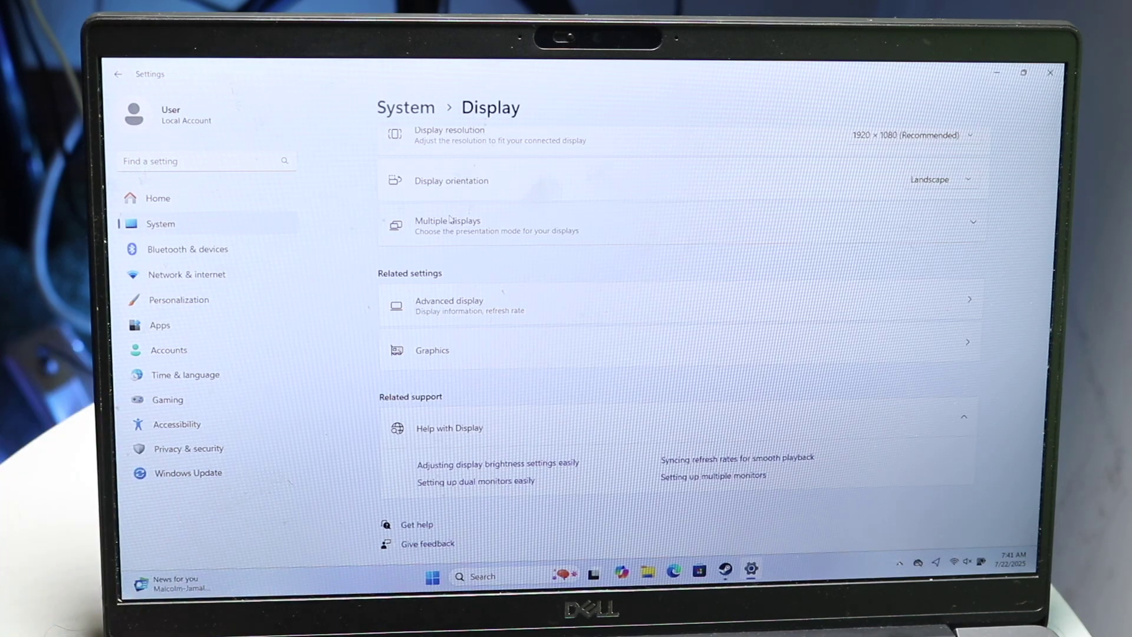
- Switch to the Windows Update page to see version 24H2 installing at 25%
left_click(184, 475)
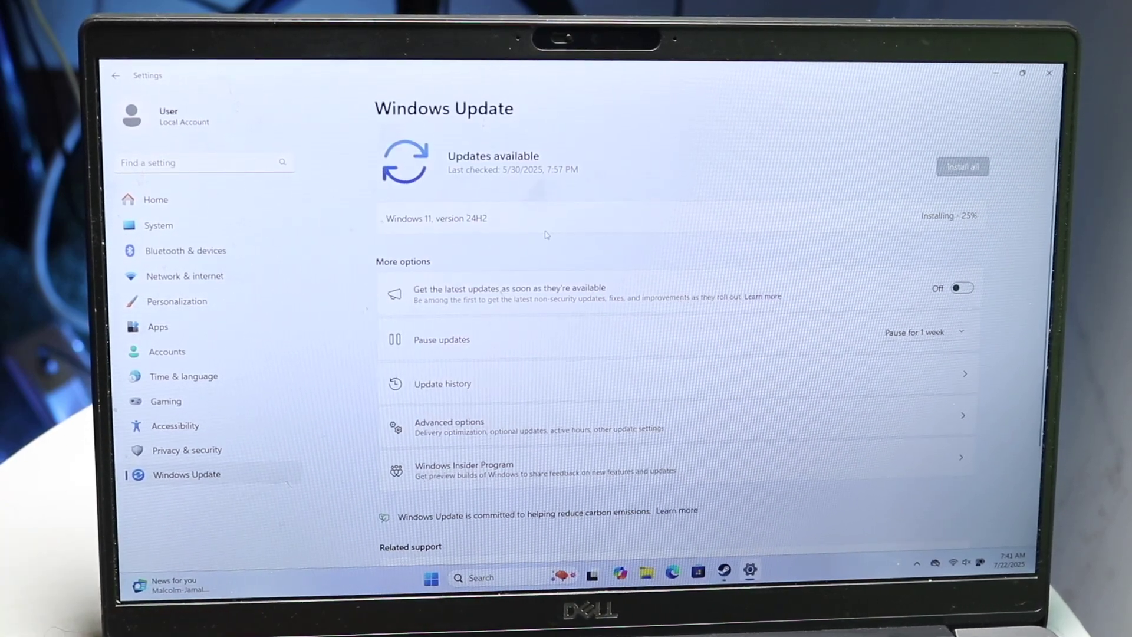
scroll(545, 234, "down", 3)
scroll(546, 235, "up", 3)
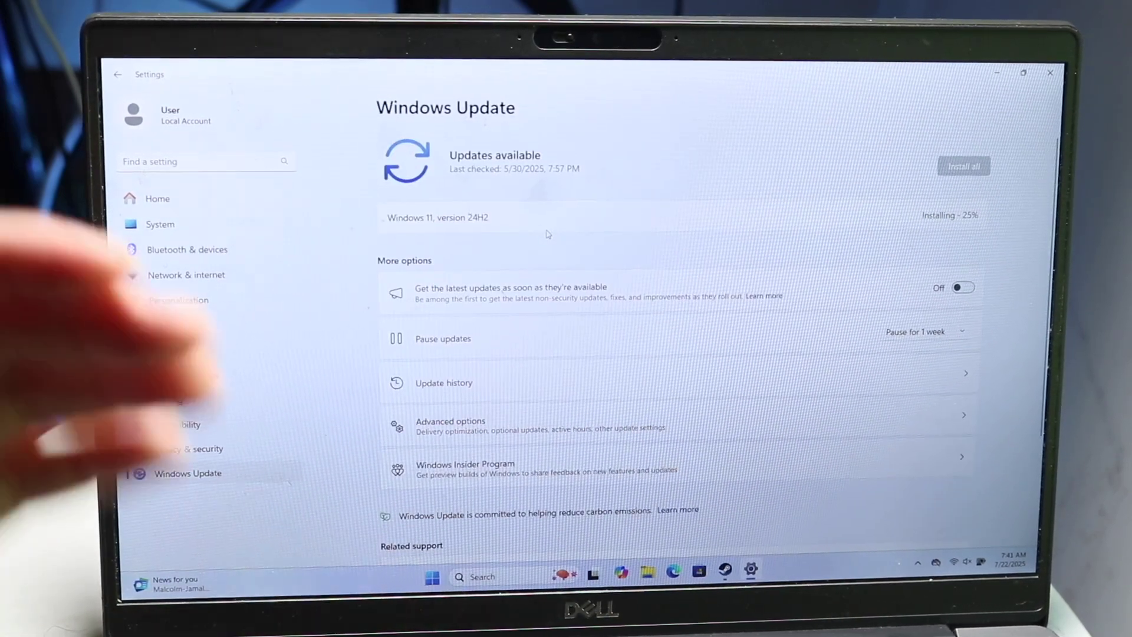